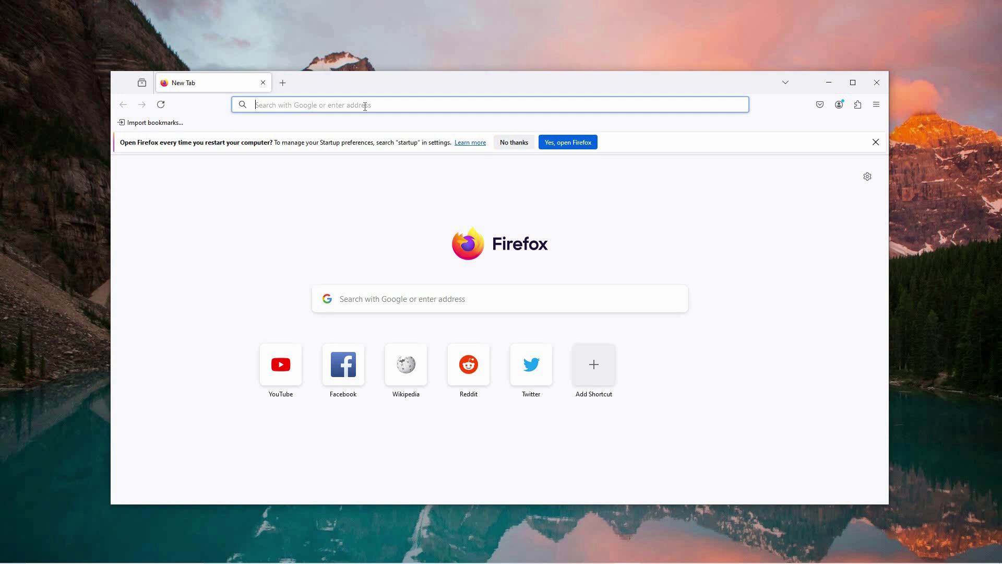
text(about:config)
Load about:config from the address bar, bringing up its caution warning.
key(Return)
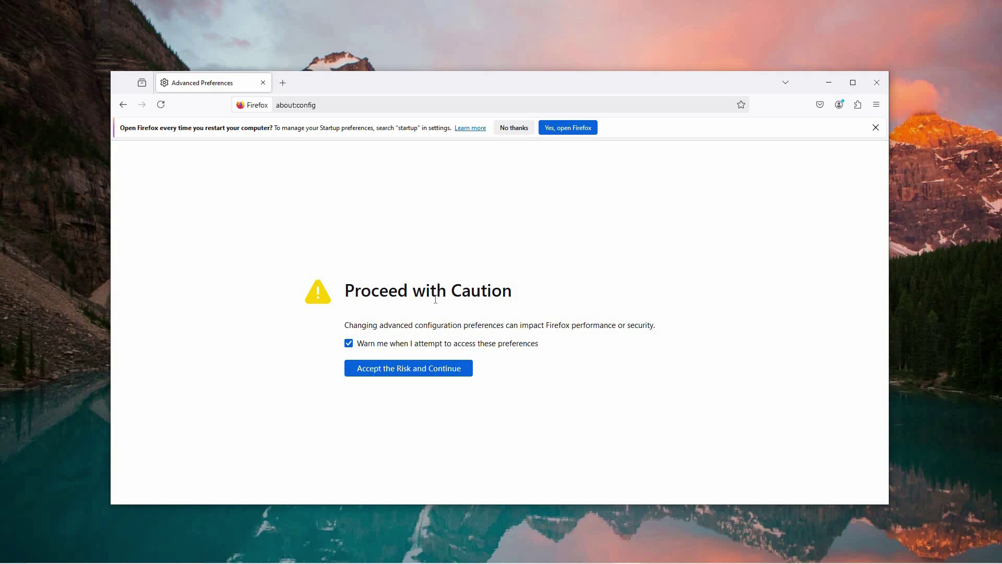
Accept the risk on the Proceed with Caution page to reveal the preferences list.
click(395, 366)
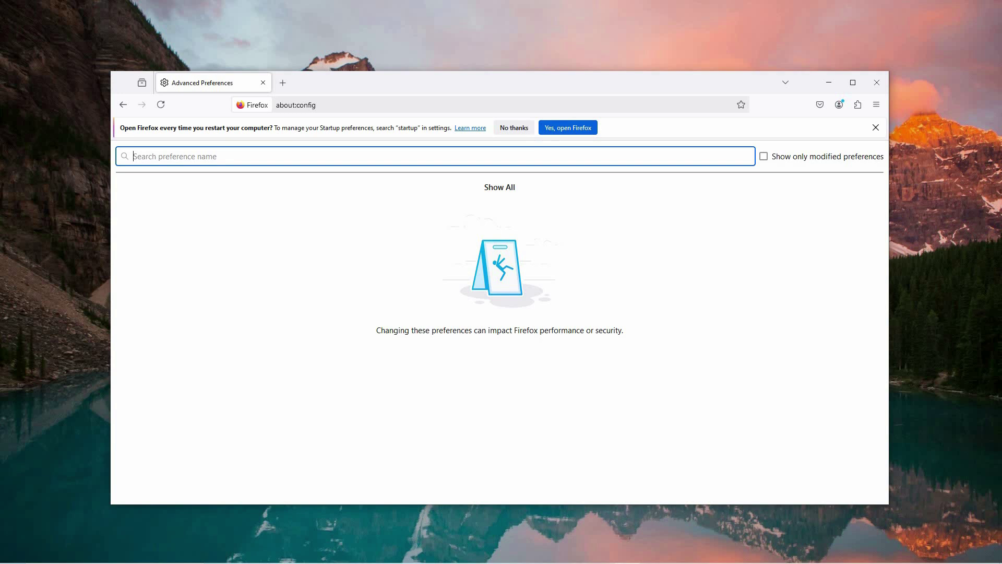
text(sandbox)
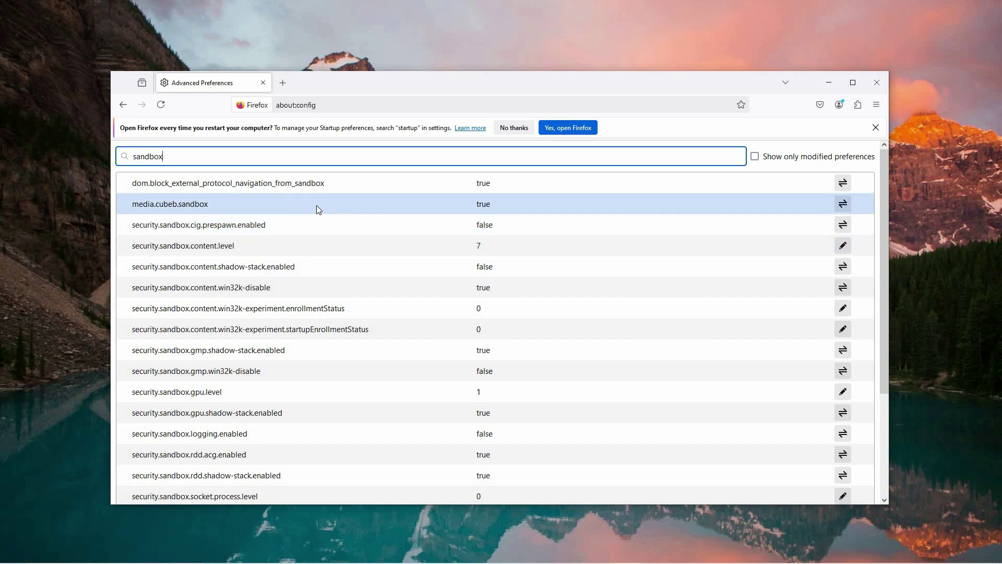
Toggle media.cubeb.sandbox to false and edit security.sandbox.content.level to 0.
double_click(388, 205)
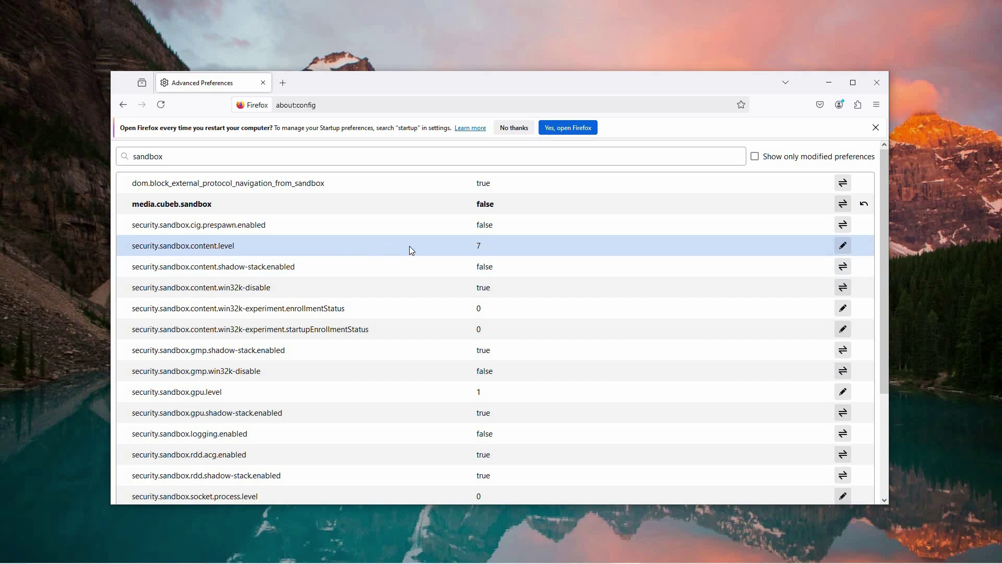
double_click(642, 249)
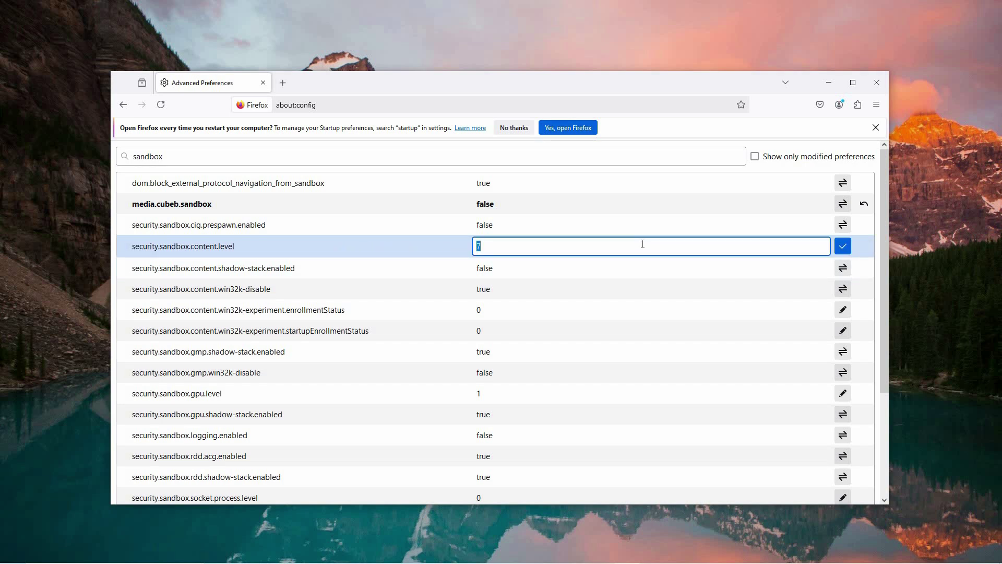
text(0)
click(438, 250)
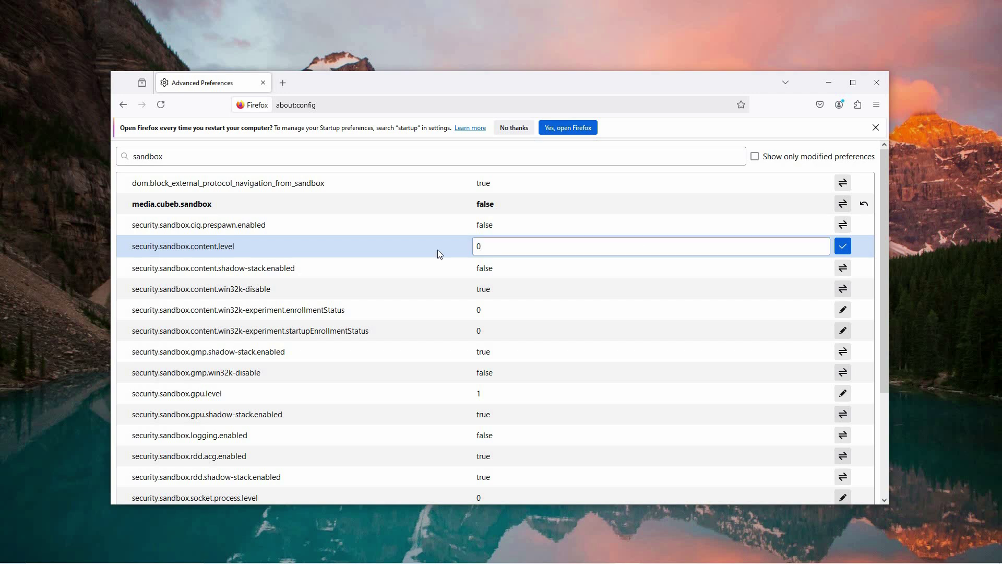